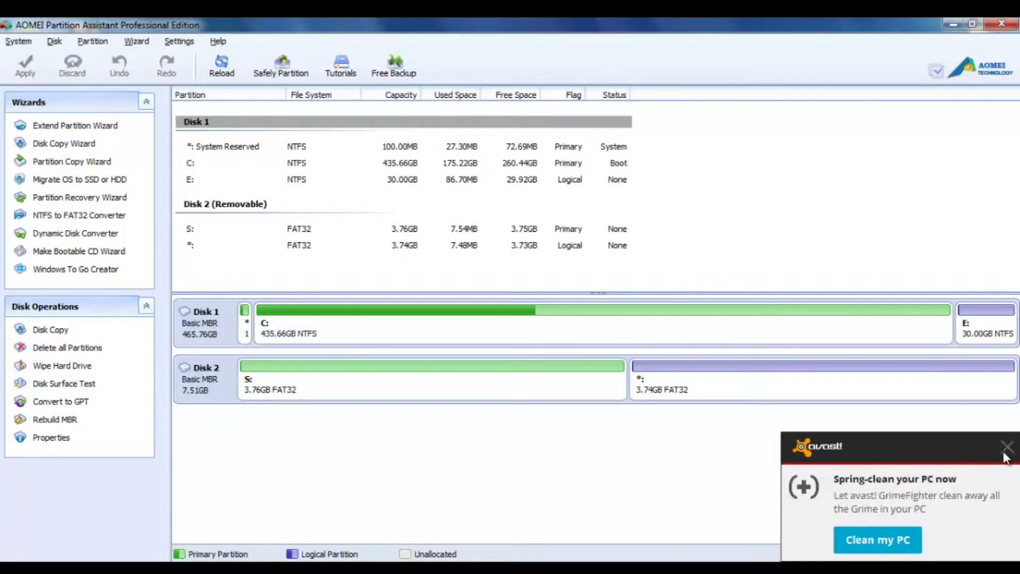
Step: Dismiss the antivirus notification and keep the current color scheme without showing the performance message again
click(1006, 447)
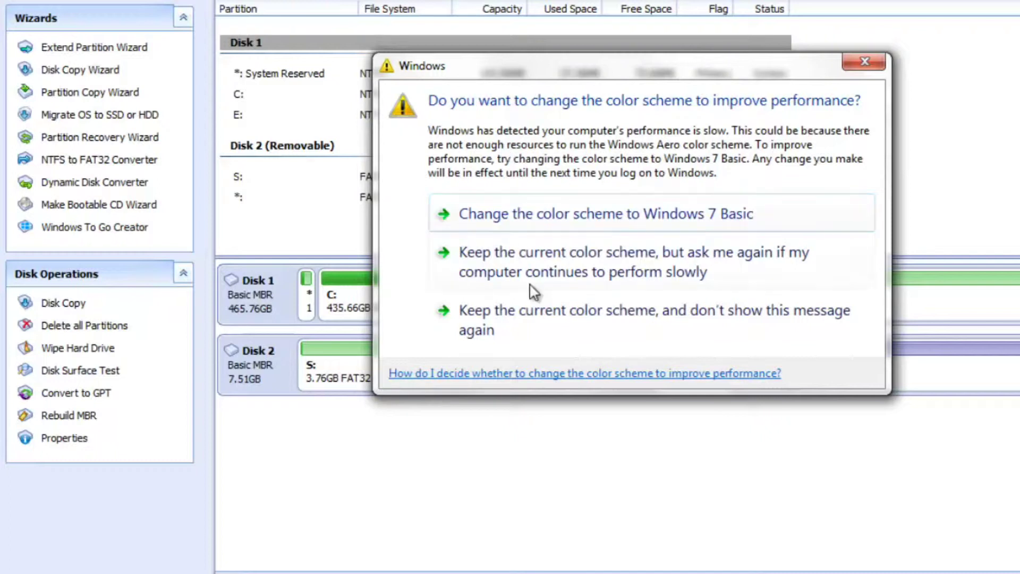
click(539, 327)
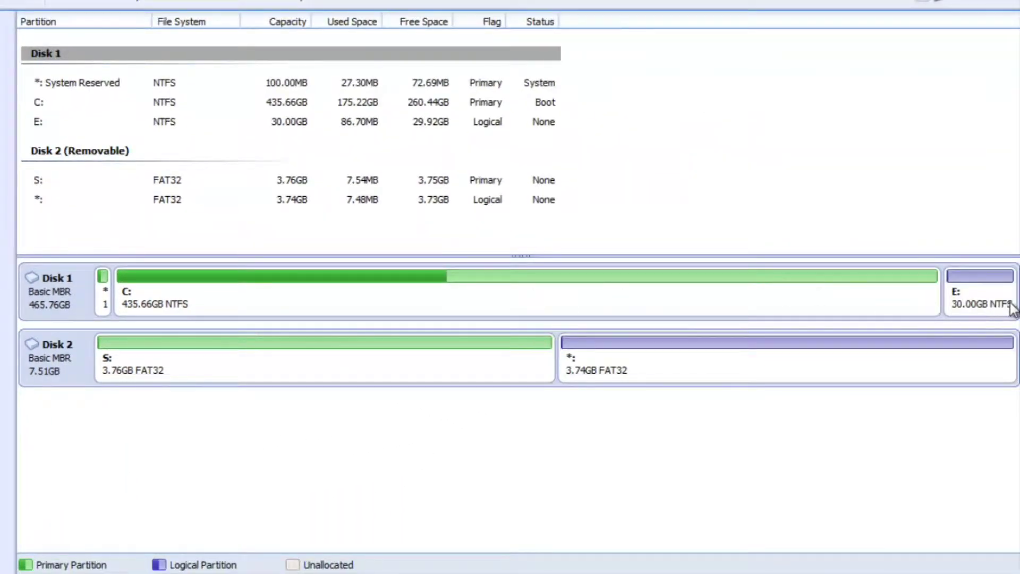
Step: Create a 10 GB partition with drive letter F: from the free space of the C: partition on Disk 1
click(987, 298)
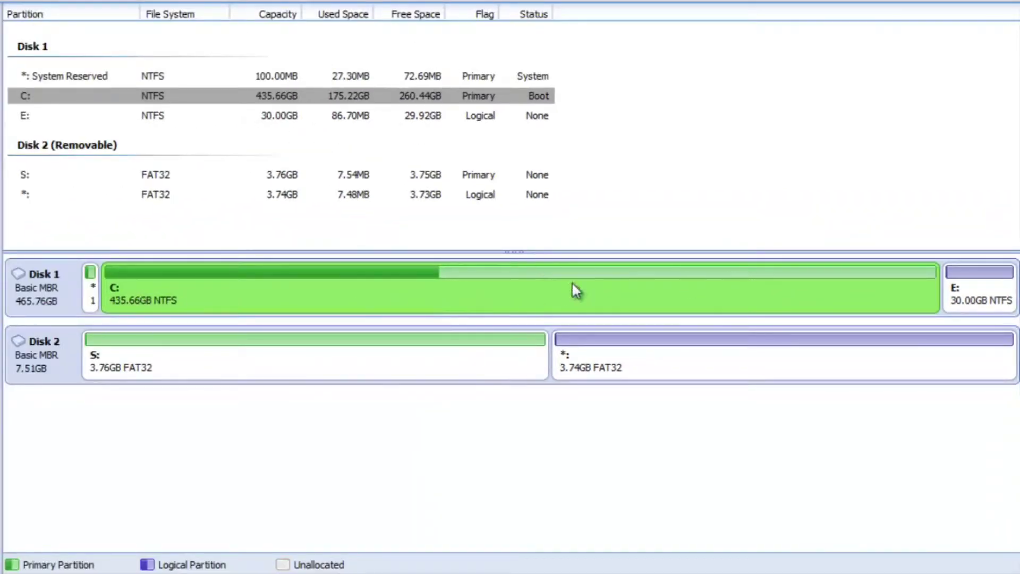
right_click(500, 291)
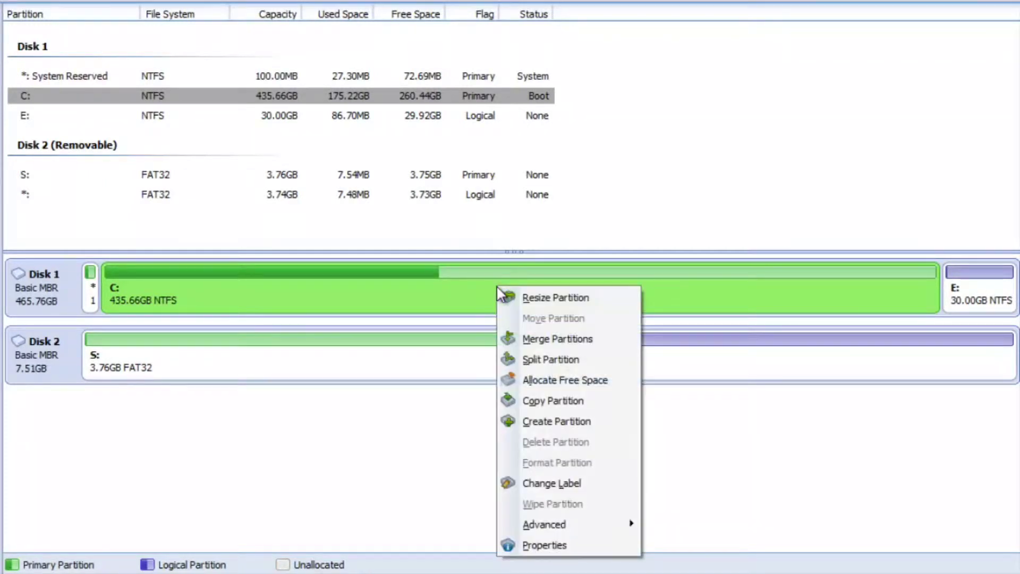
click(248, 456)
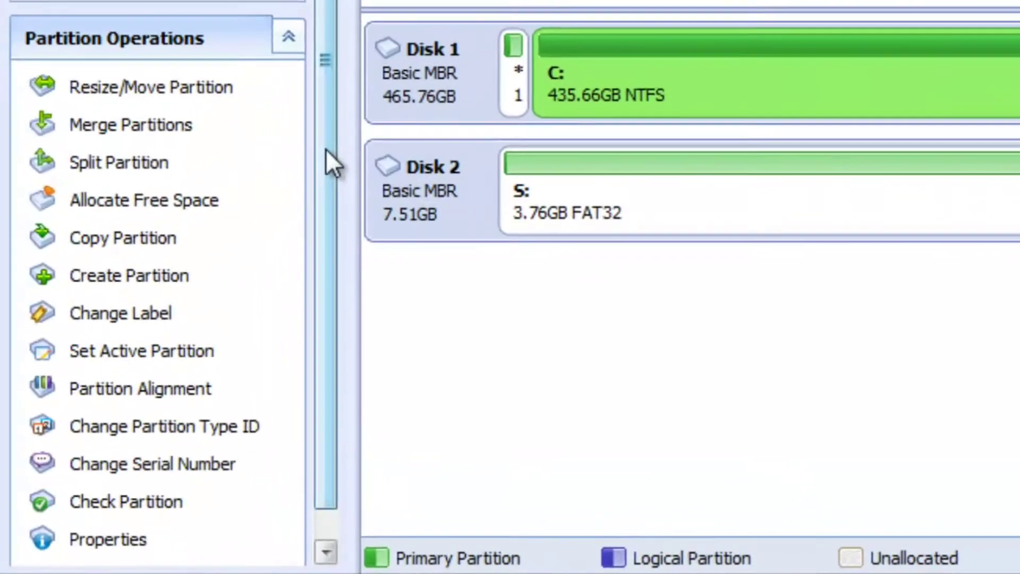
scroll(249, 116, down, 1)
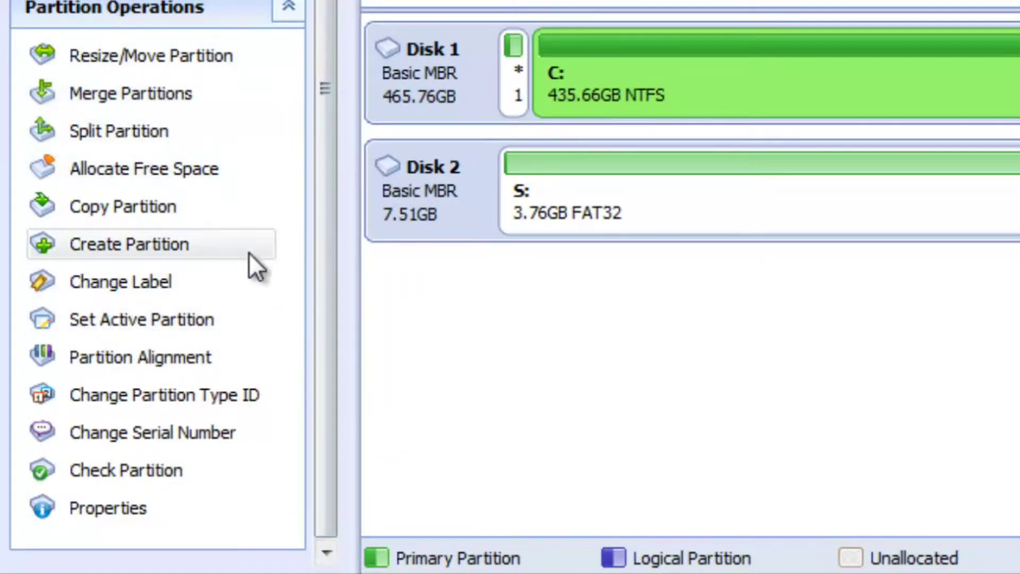
click(215, 250)
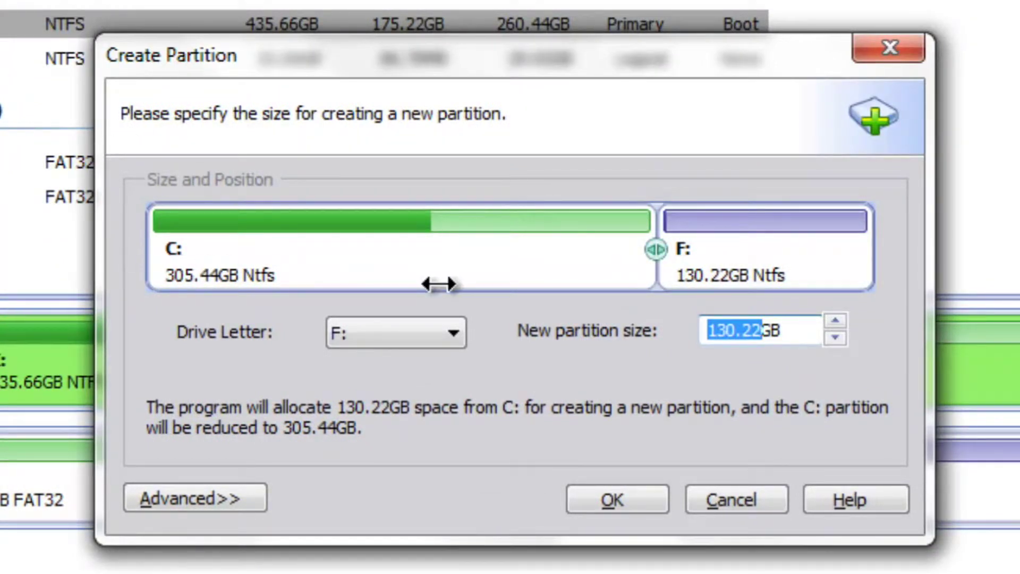
drag(657, 250, 610, 252)
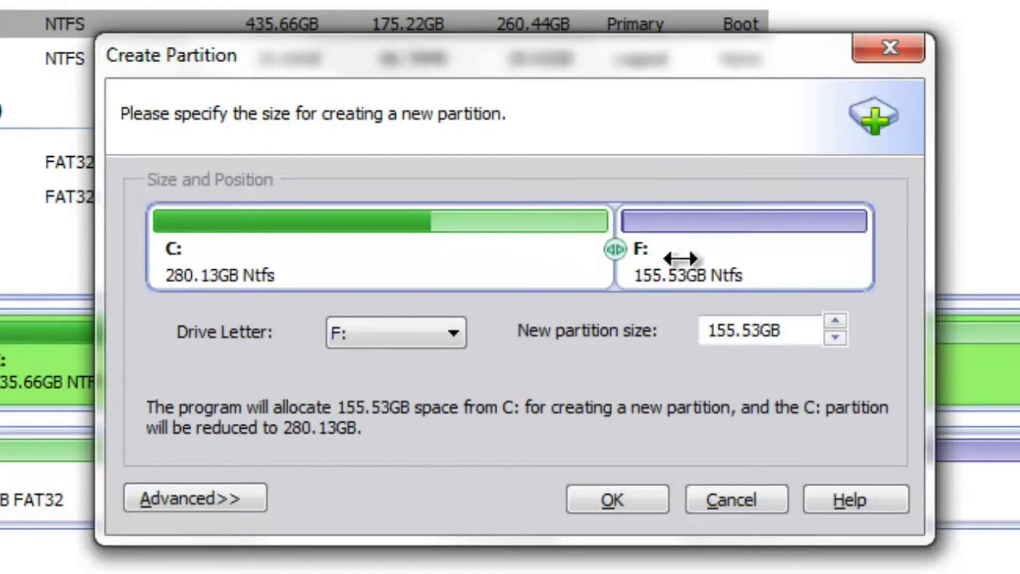
click(738, 335)
key(shift+Home)
drag(757, 323, 706, 325)
text(10)
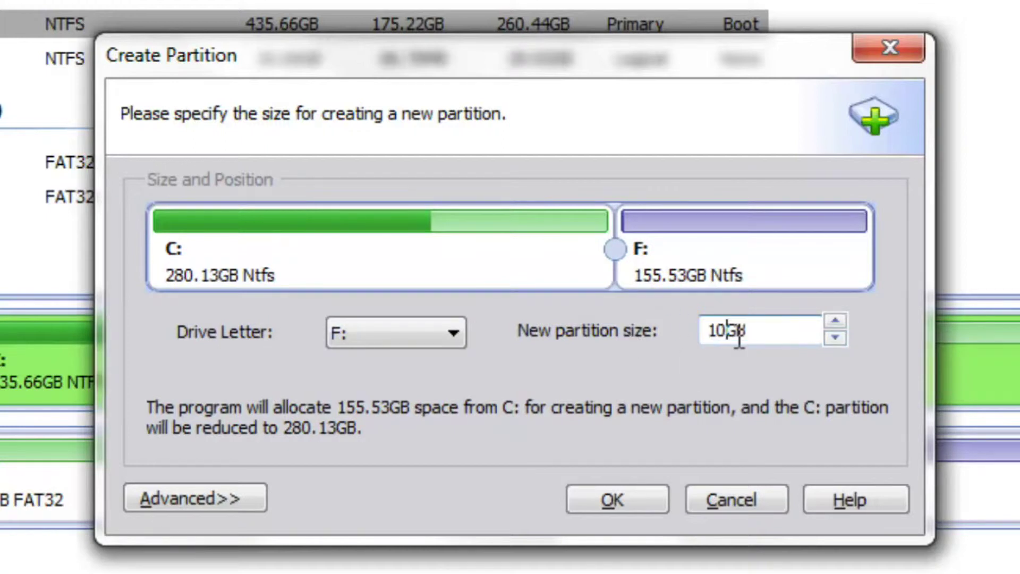
click(614, 498)
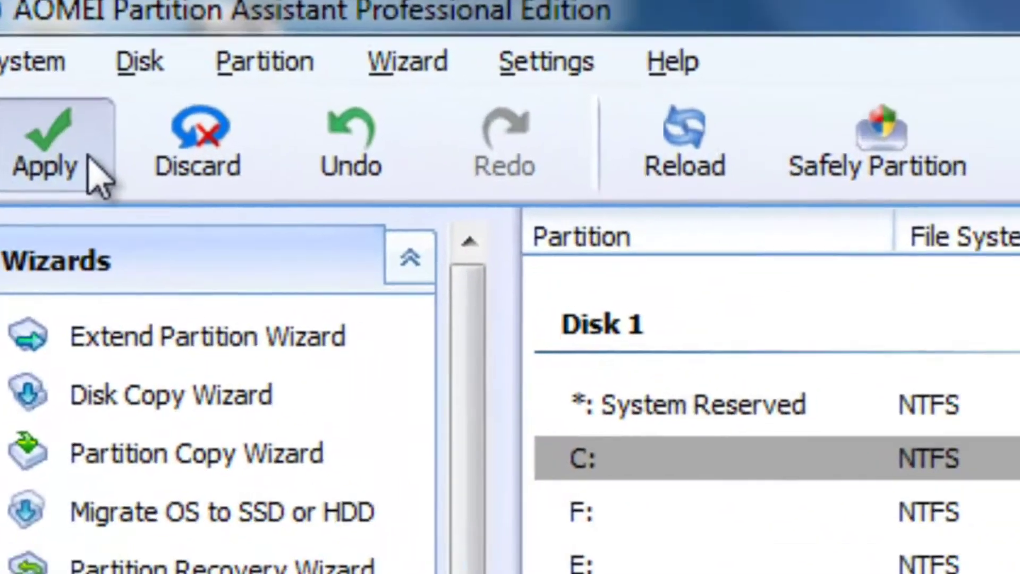
Step: Try to apply the pending shrink-and-create operation, restarting from PreOS mode and cancelling the operation confirmation
click(61, 90)
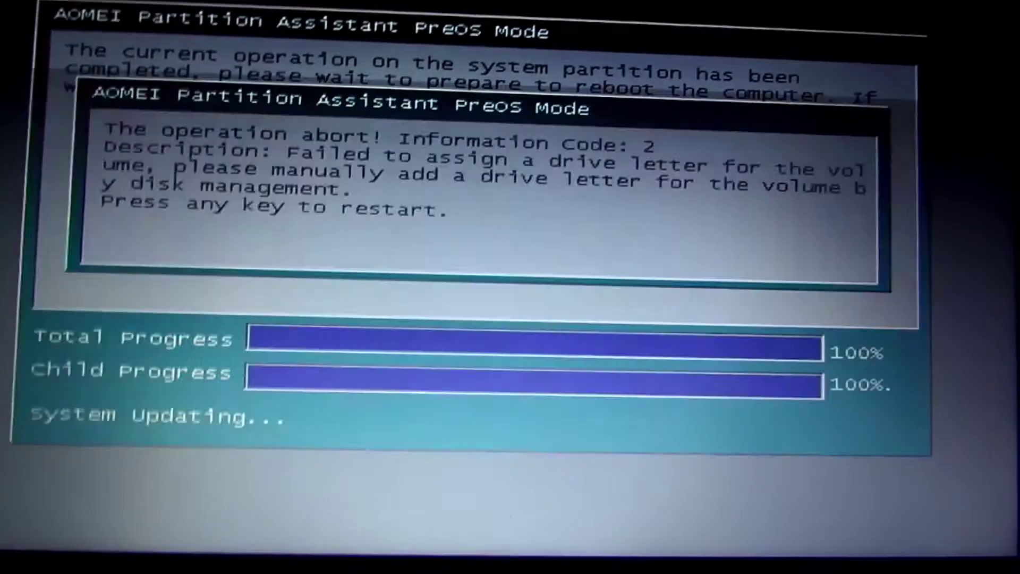
key(Return)
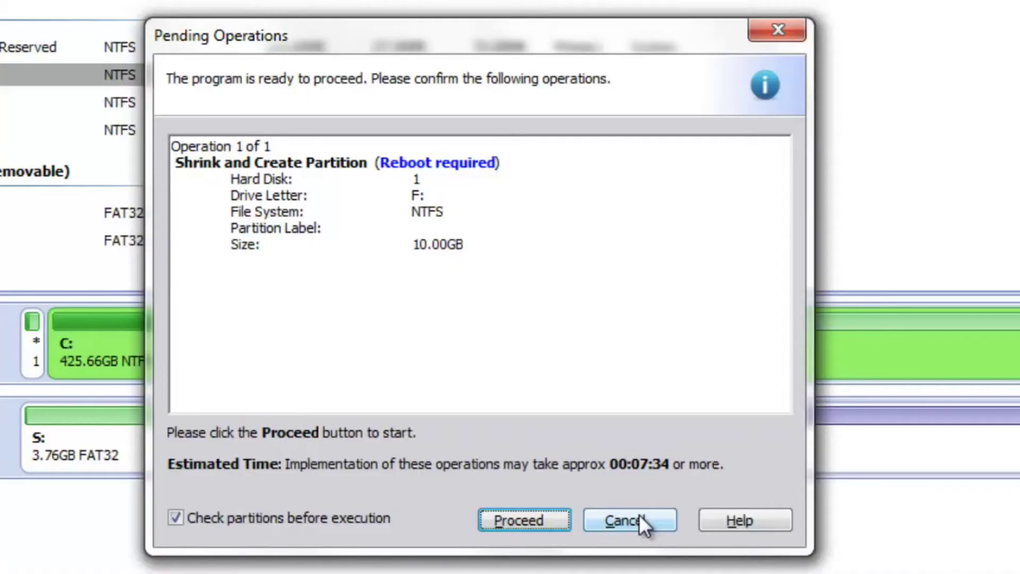
click(640, 517)
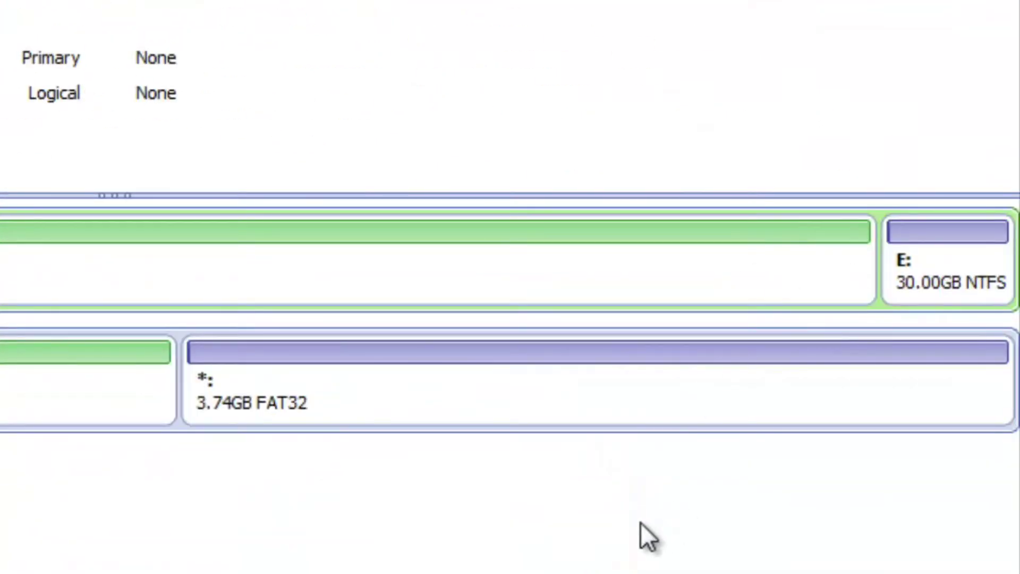
Step: Check the E: partition on Disk 1 against the drives listed in the Windows Computer window, and close that window
click(929, 260)
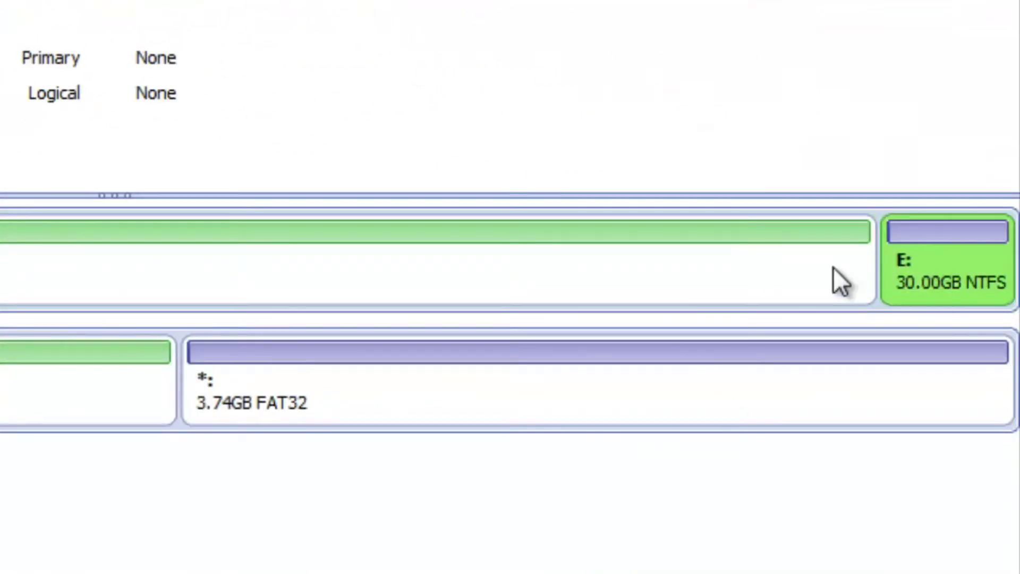
key(super)
click(360, 378)
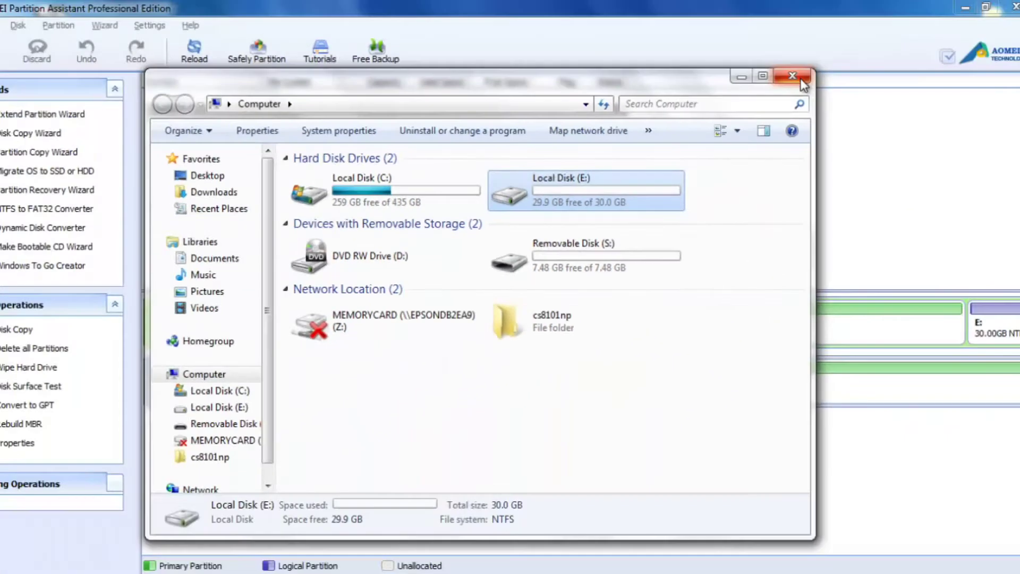
click(797, 79)
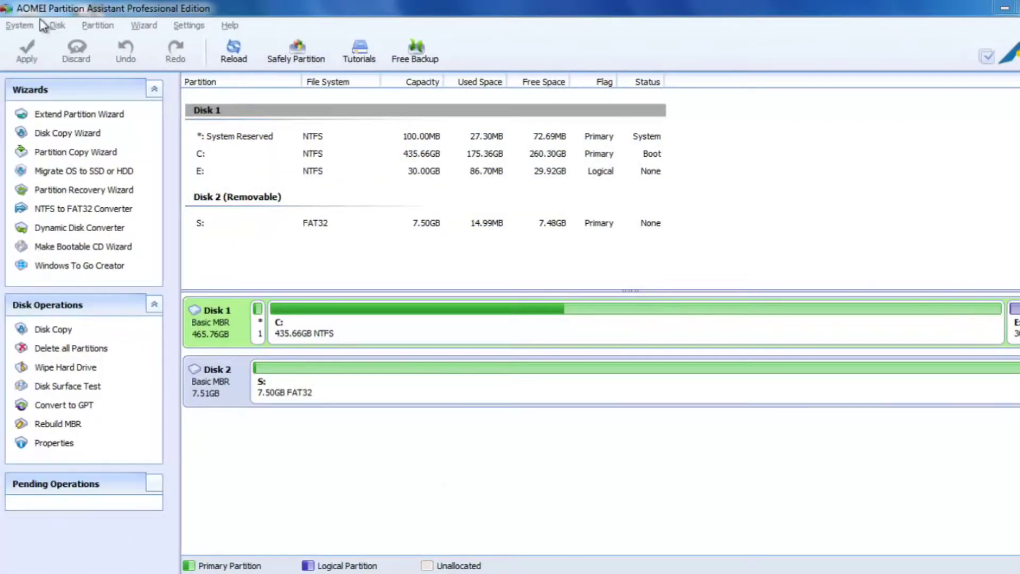
click(20, 25)
mouse_move(57, 29)
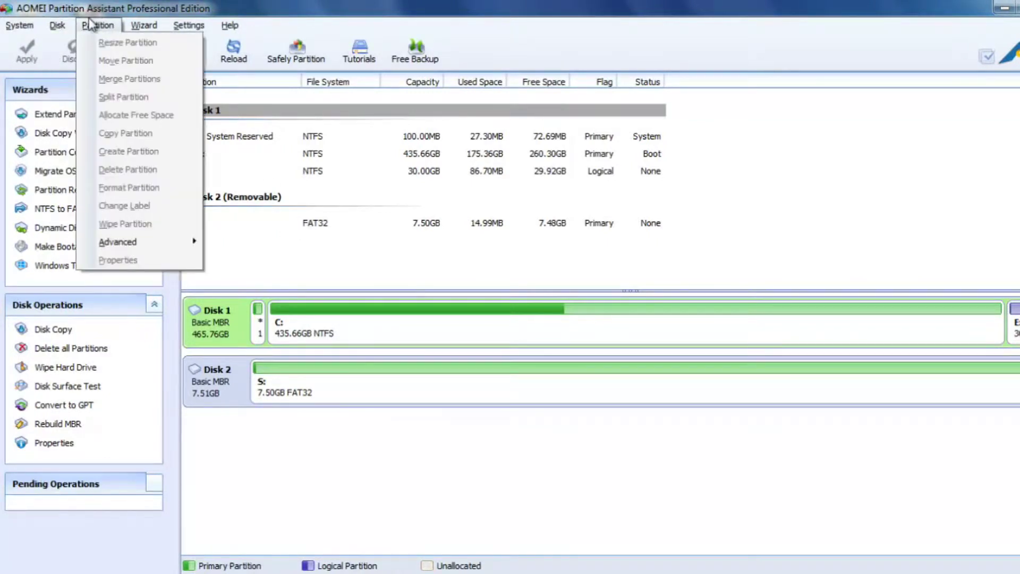
mouse_move(149, 27)
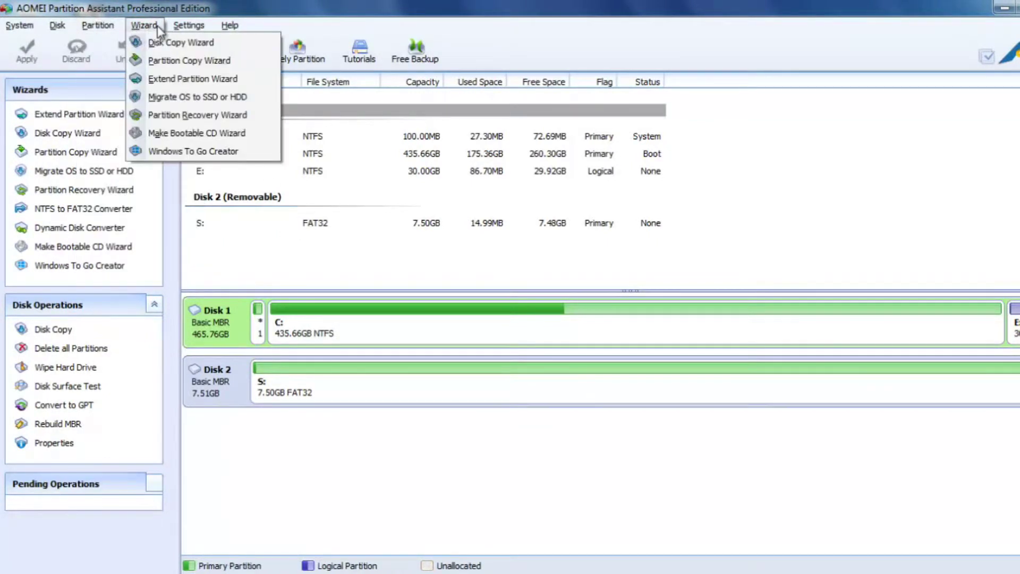
click(393, 512)
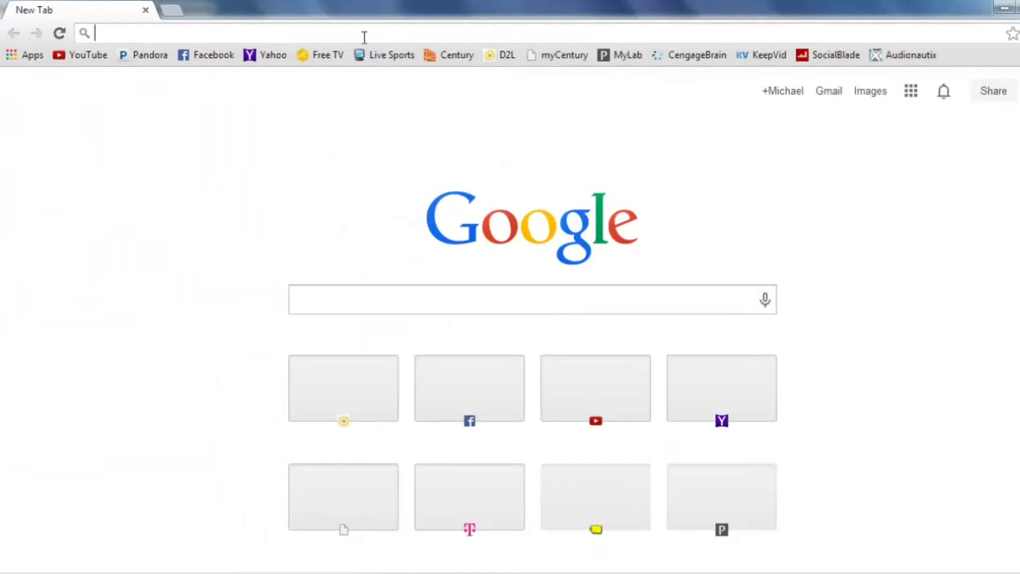
text(aomei)
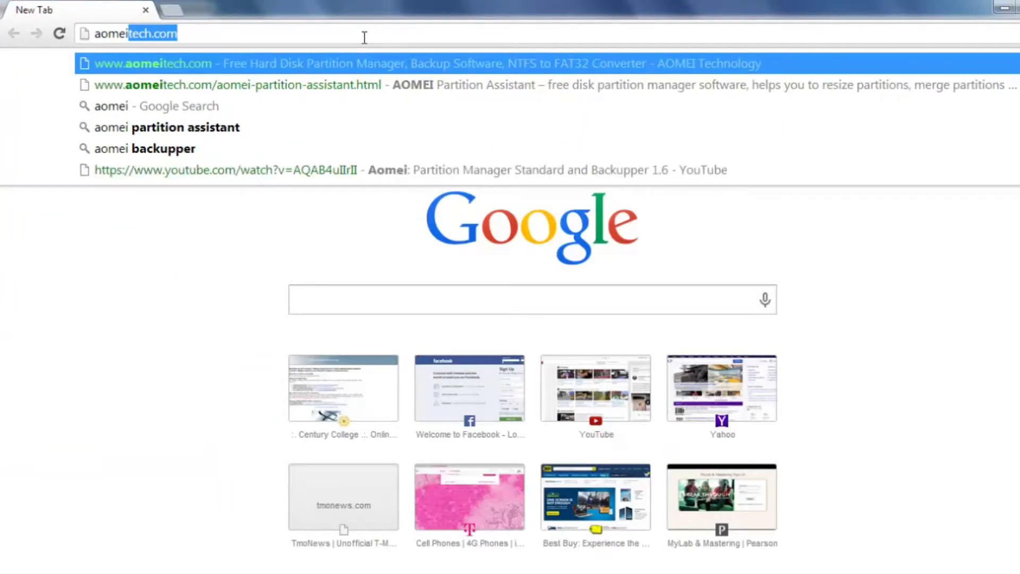
key(Return)
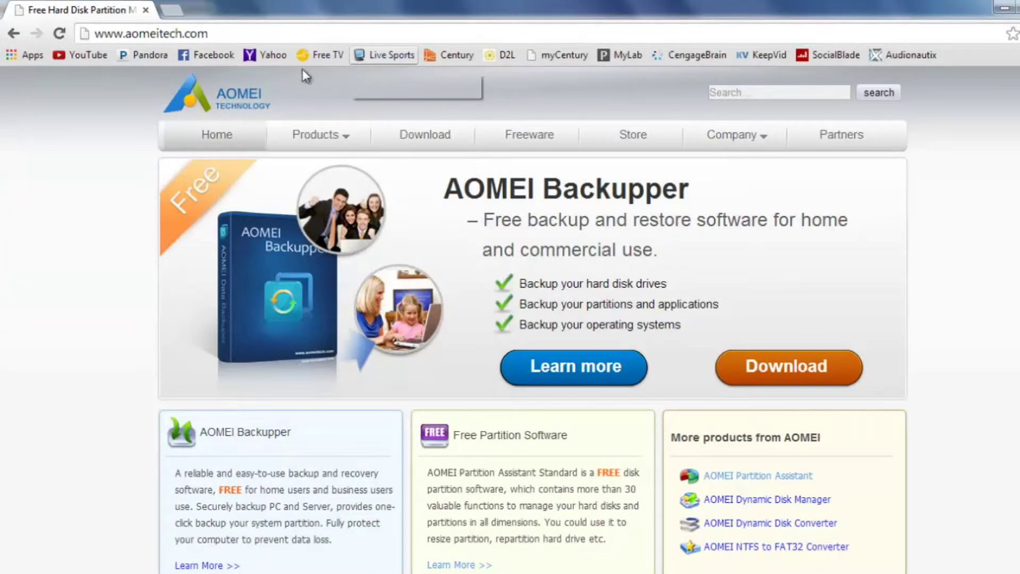
Step: Open the AOMEI Partition Assistant product page on the AOMEI website
scroll(29, 278, down, 4)
scroll(29, 278, up, 4)
mouse_move(346, 143)
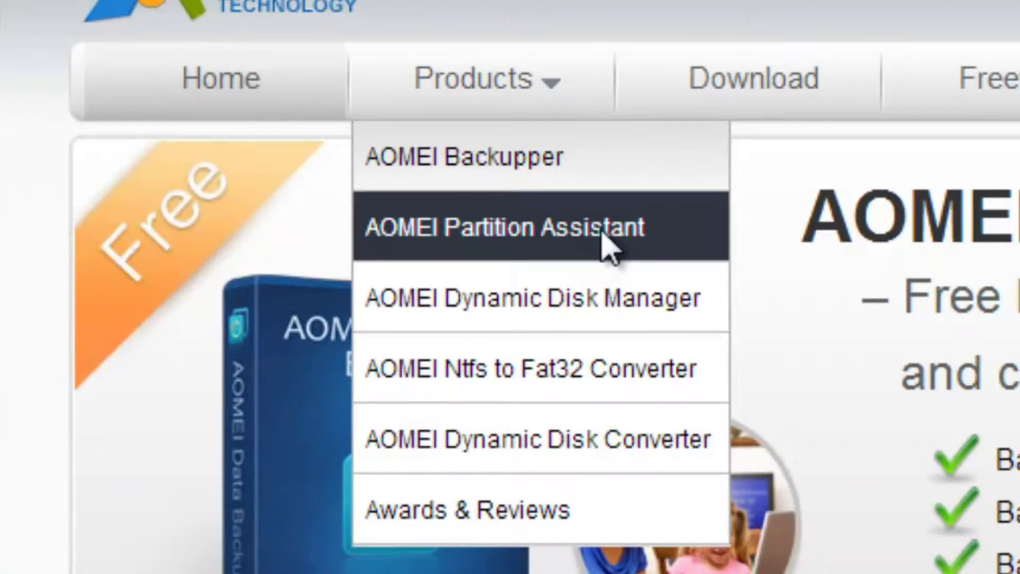
click(608, 247)
Step: Review the Partition Assistant overview and open the further information on the editions for personal users
scroll(68, 284, down, 5)
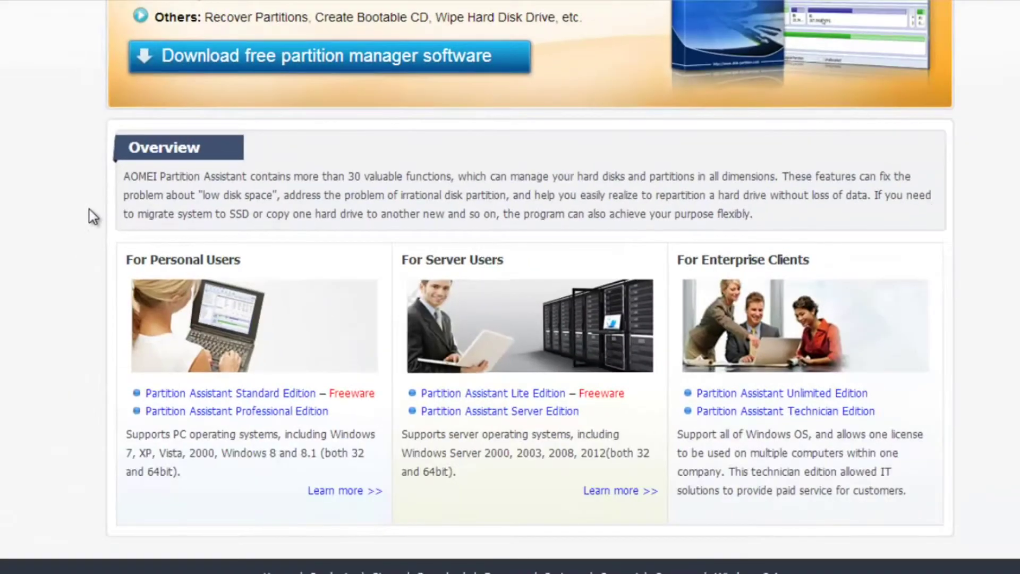
scroll(93, 216, down, 2)
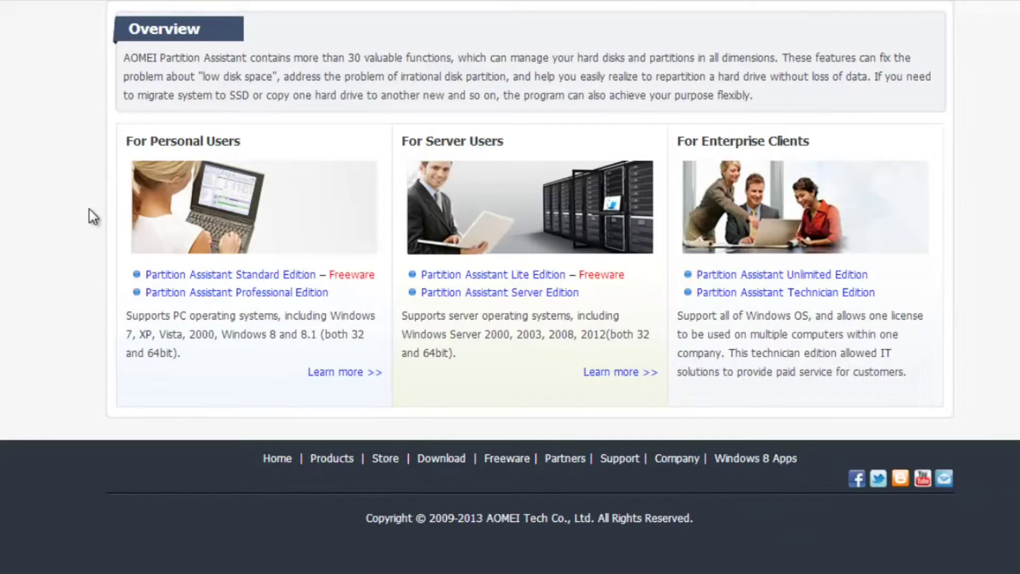
scroll(93, 216, up, 7)
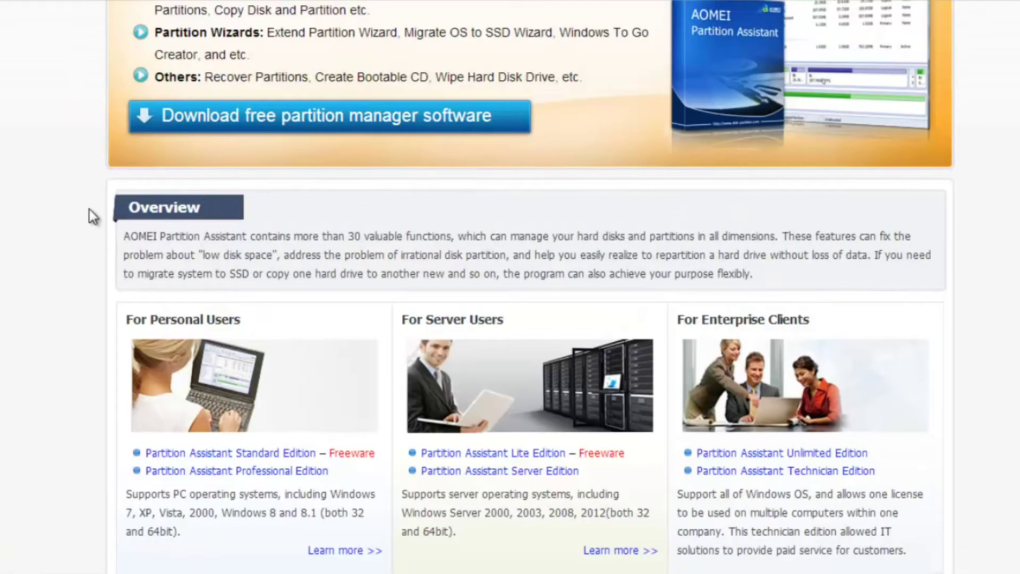
scroll(93, 216, down, 7)
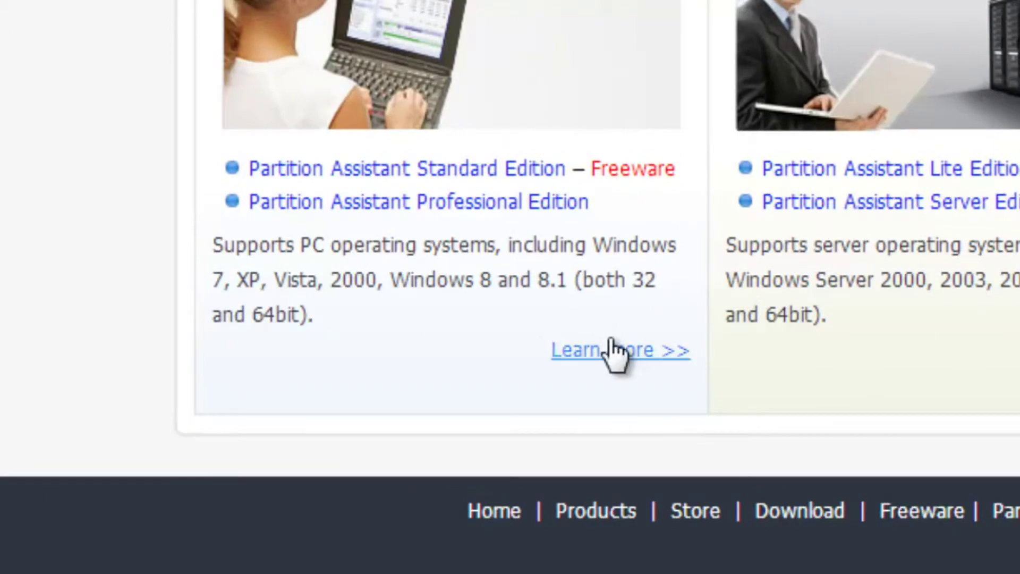
click(611, 351)
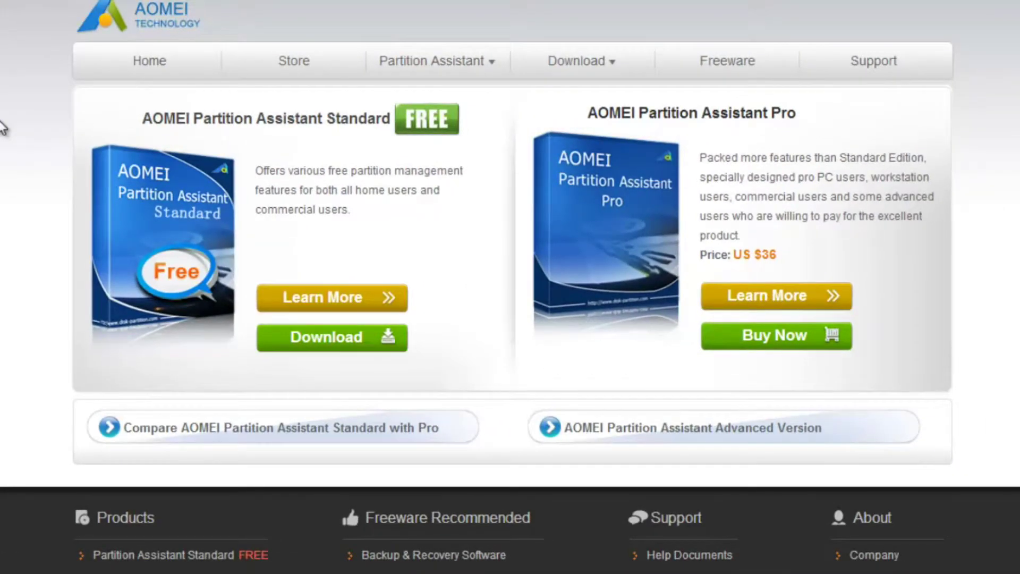
Step: Open the comparison of AOMEI Partition Assistant Standard with Pro
scroll(2, 127, down, 2)
scroll(2, 127, up, 2)
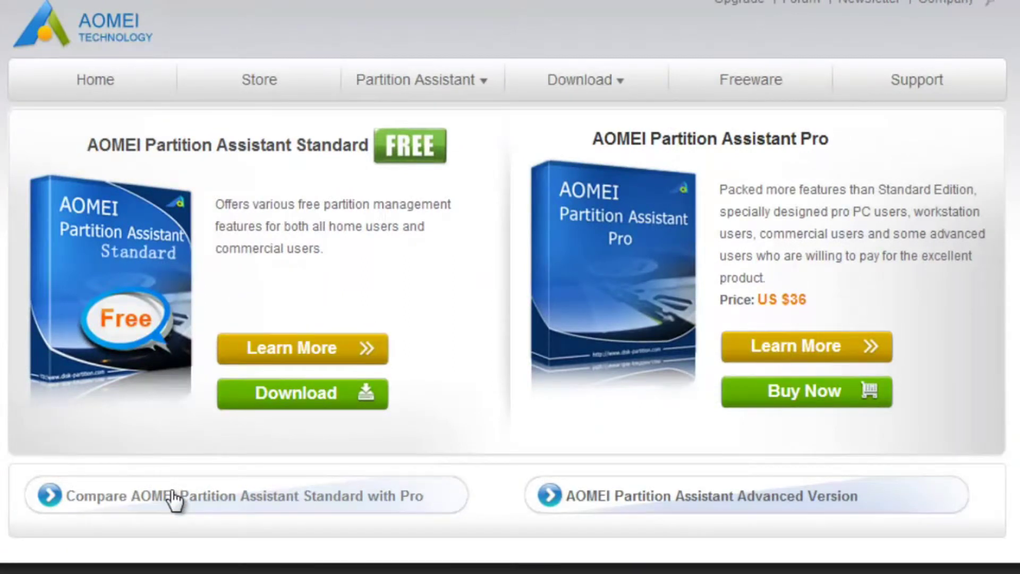
click(228, 496)
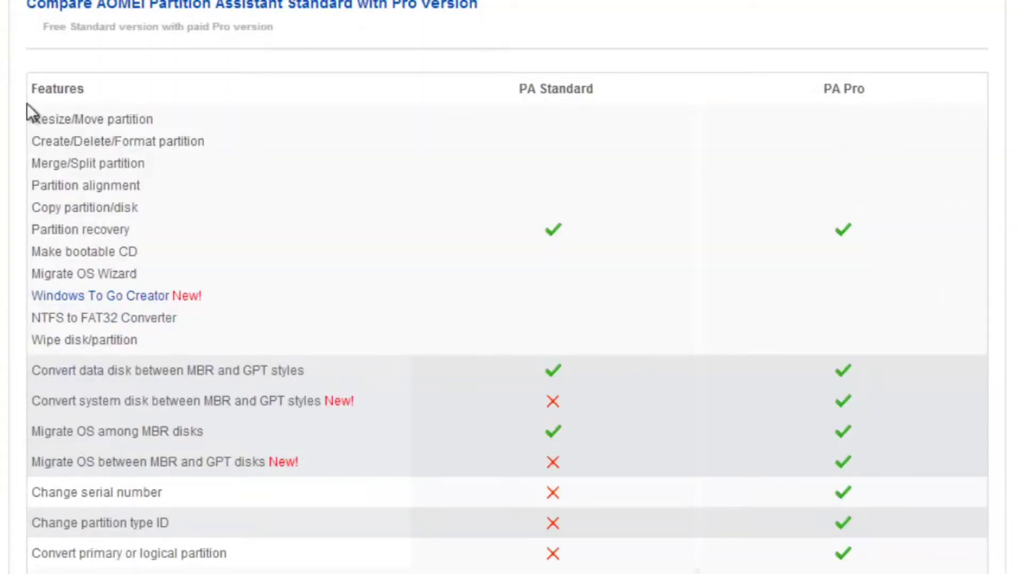
Step: Examine the feature comparison table of the Standard and Pro editions, including the features exclusive to Pro
drag(32, 112, 302, 332)
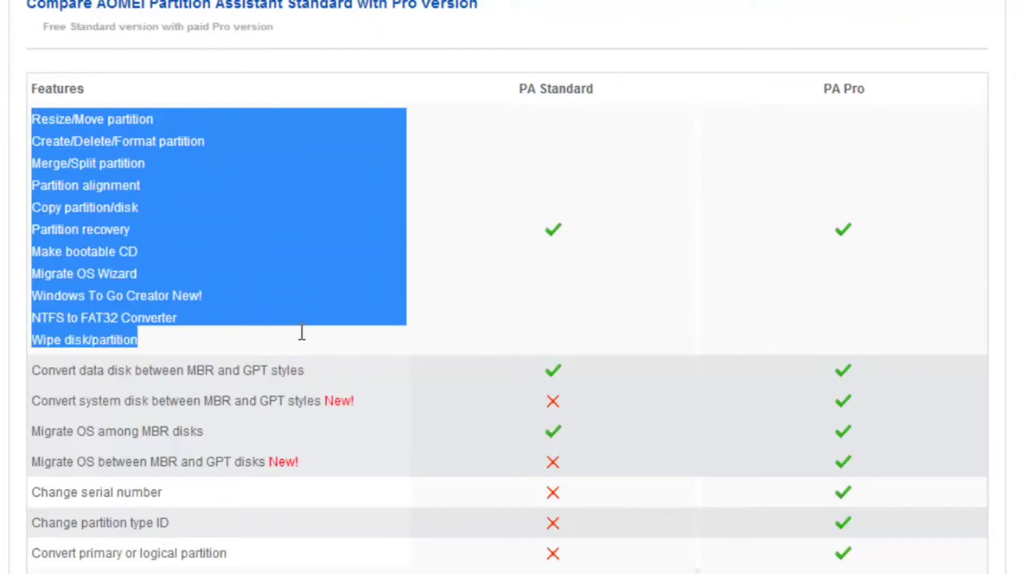
click(257, 337)
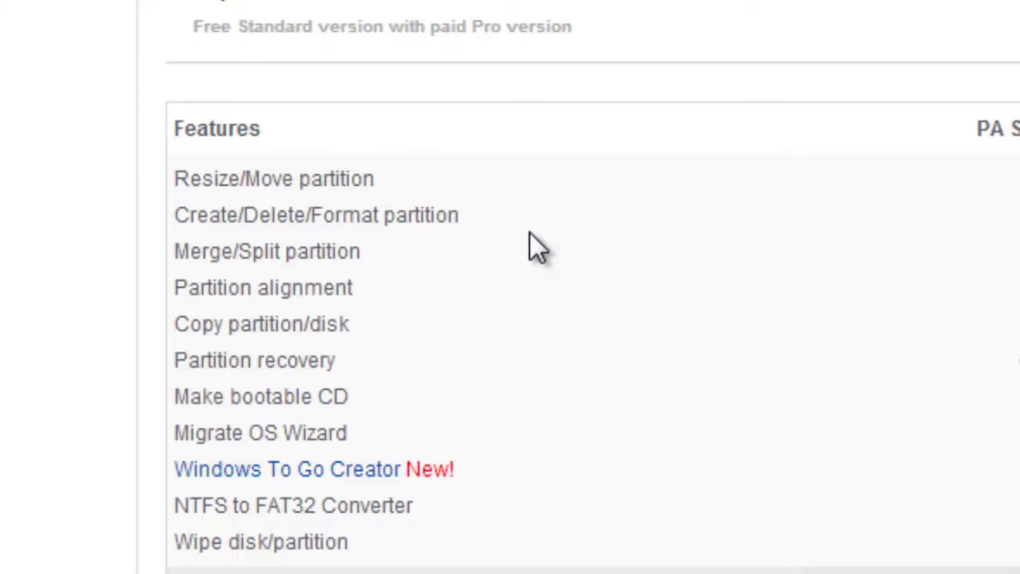
scroll(556, 250, down, 3)
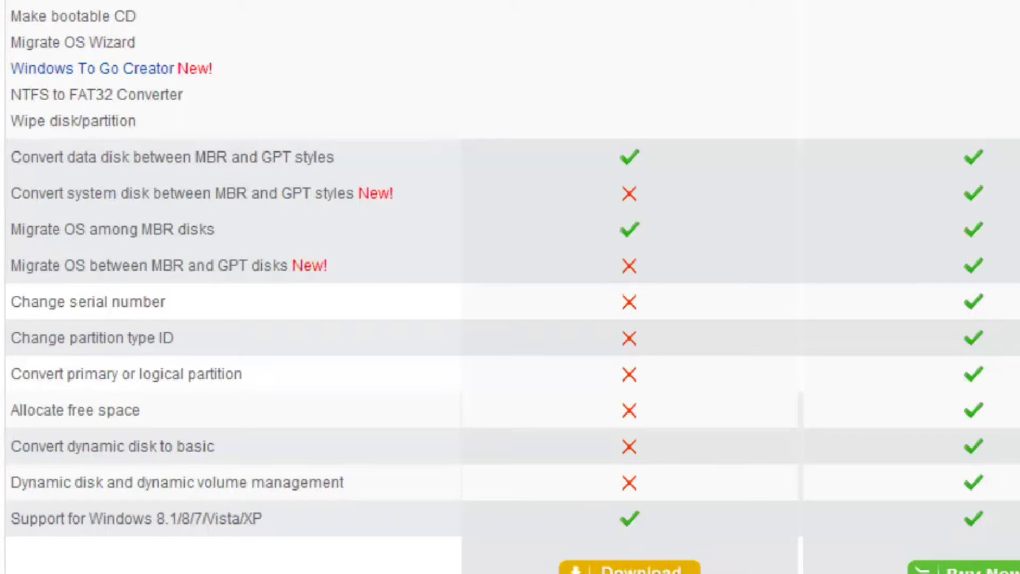
drag(11, 303, 369, 486)
click(45, 338)
click(526, 384)
scroll(279, 543, up, 5)
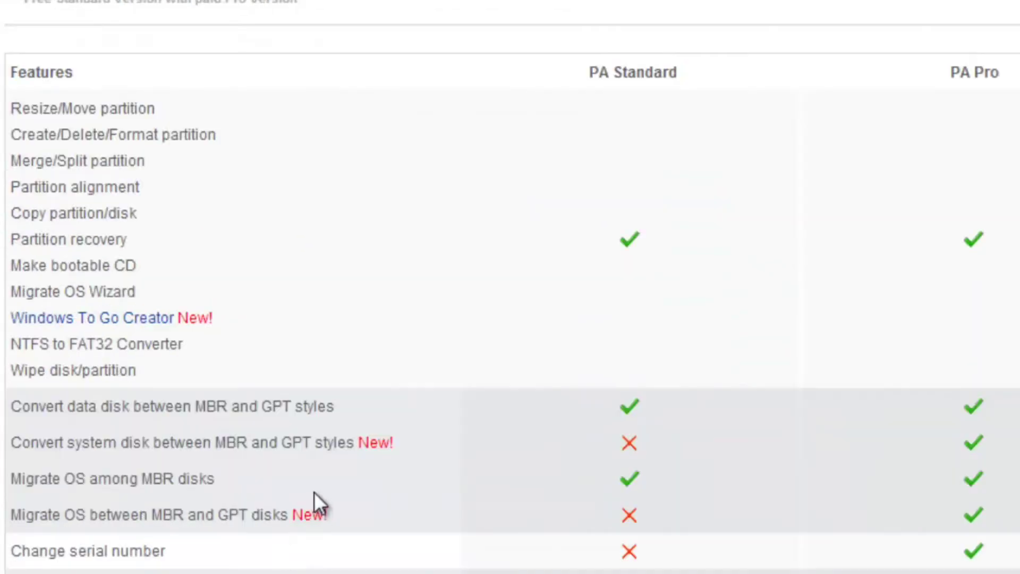
scroll(314, 500, down, 2)
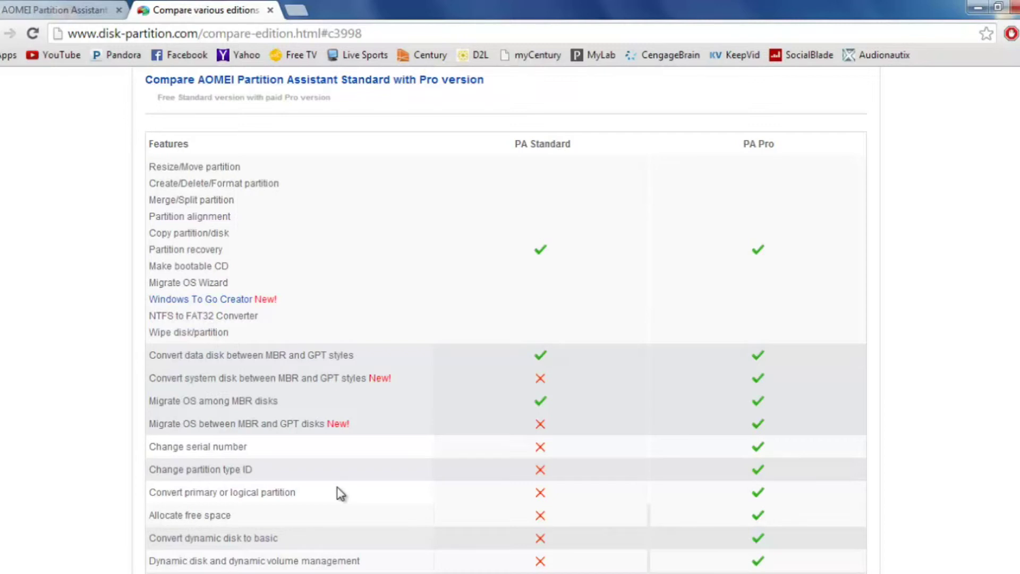
scroll(342, 376, up, 8)
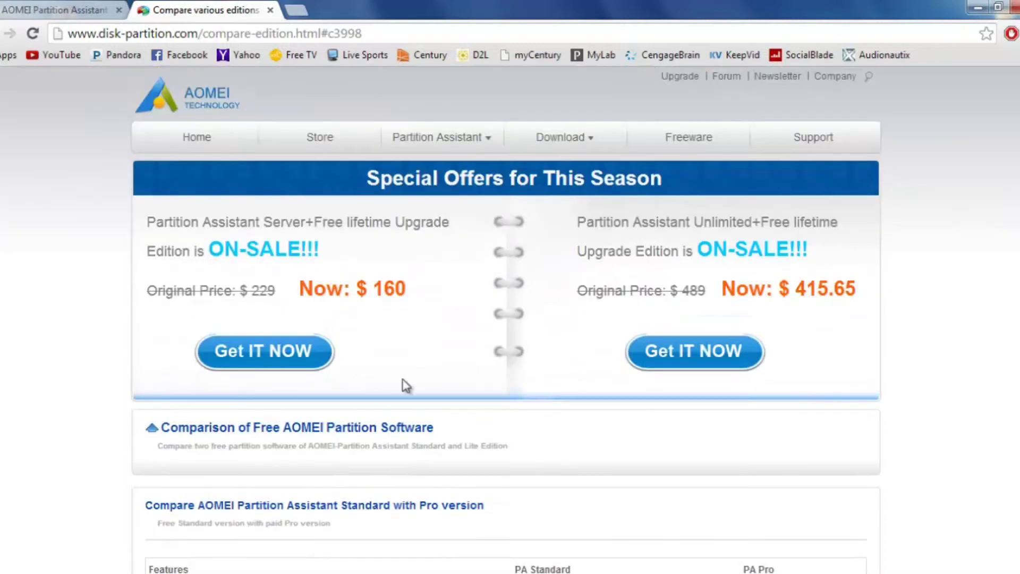
Step: Review the basic features listed for both PA Standard and PA Pro, from resizing partitions to wiping disks
scroll(405, 388, down, 3)
scroll(398, 401, down, 3)
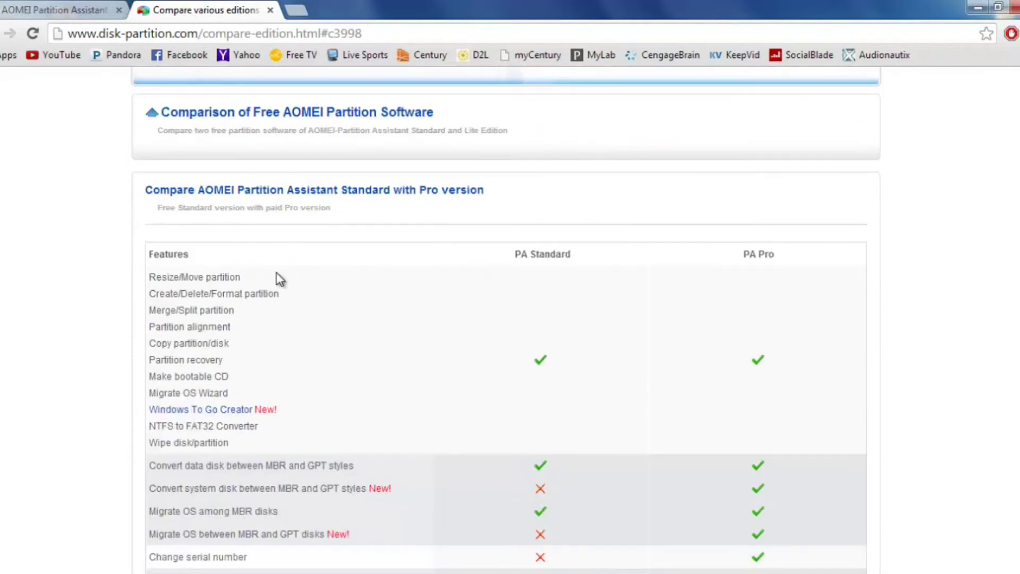
scroll(238, 265, down, 3)
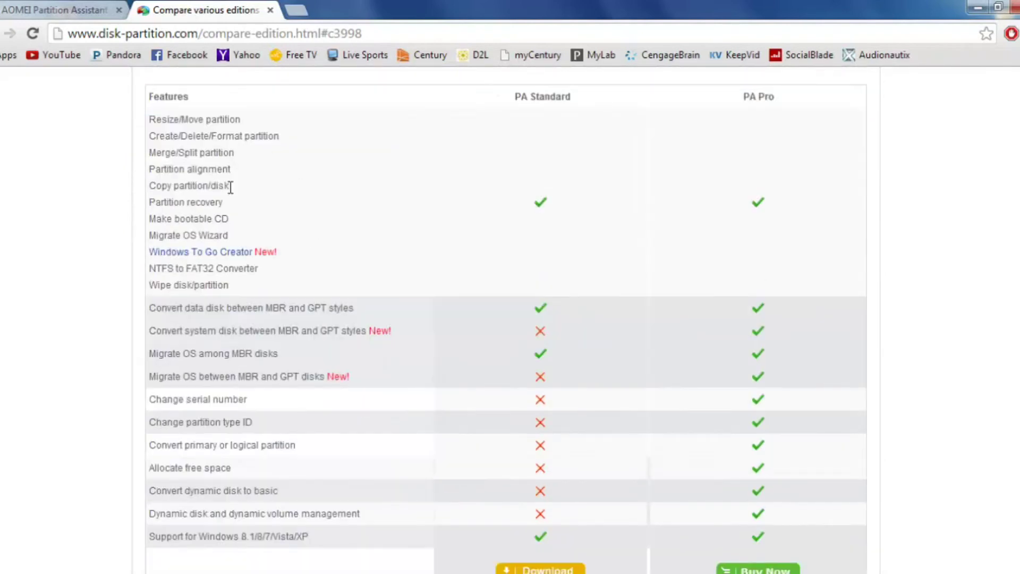
scroll(467, 244, up, 4)
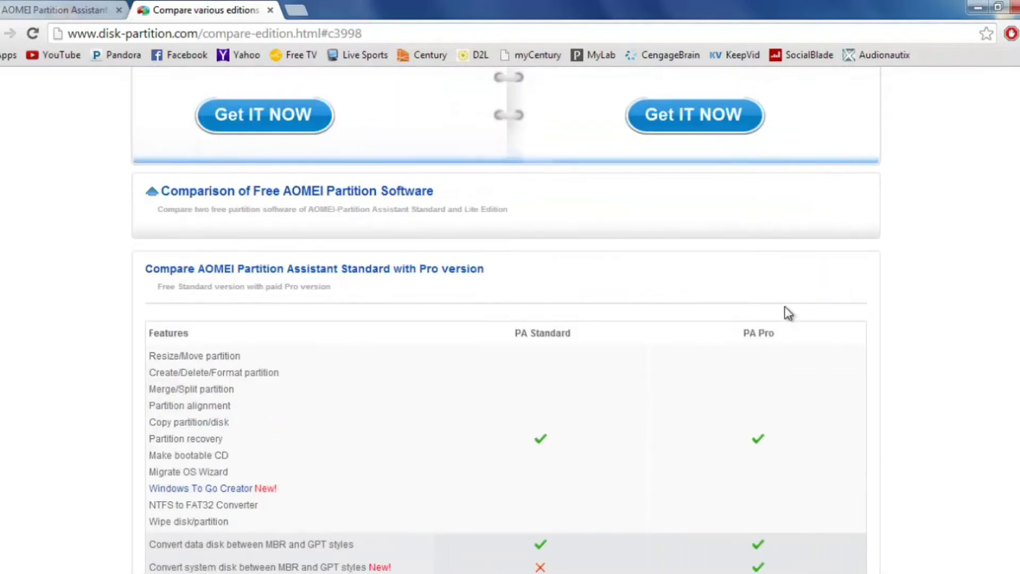
scroll(421, 385, down, 7)
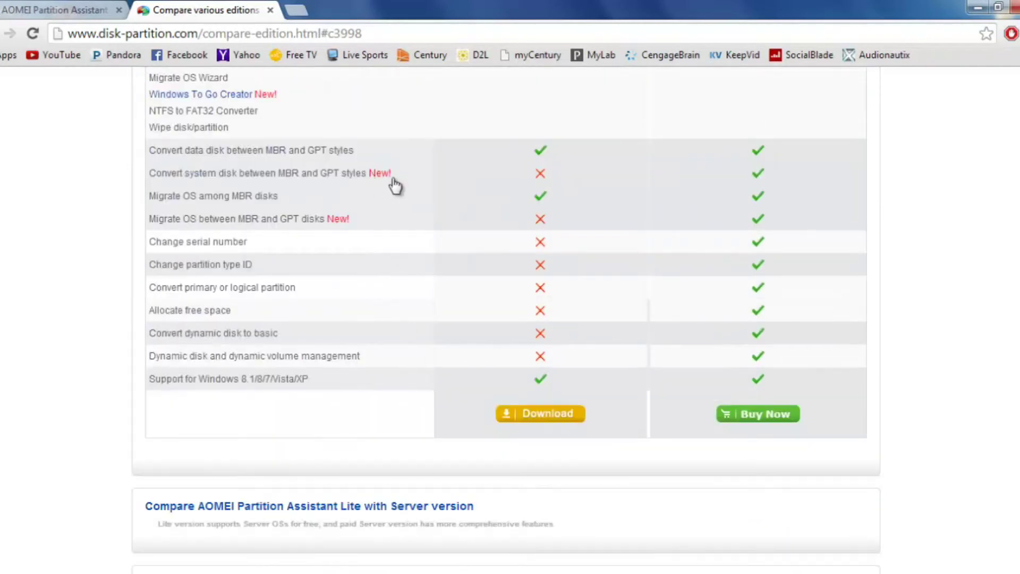
Step: Highlight the Pro-only features, from converting system disks between MBR and GPT styles to dynamic disk and dynamic volume management
drag(149, 173, 402, 181)
click(121, 234)
drag(363, 356, 136, 229)
click(166, 256)
drag(151, 225, 537, 358)
click(455, 392)
Step: Leave the edition comparison and go to the home page of the AOMEI website
scroll(438, 425, up, 3)
scroll(438, 423, up, 7)
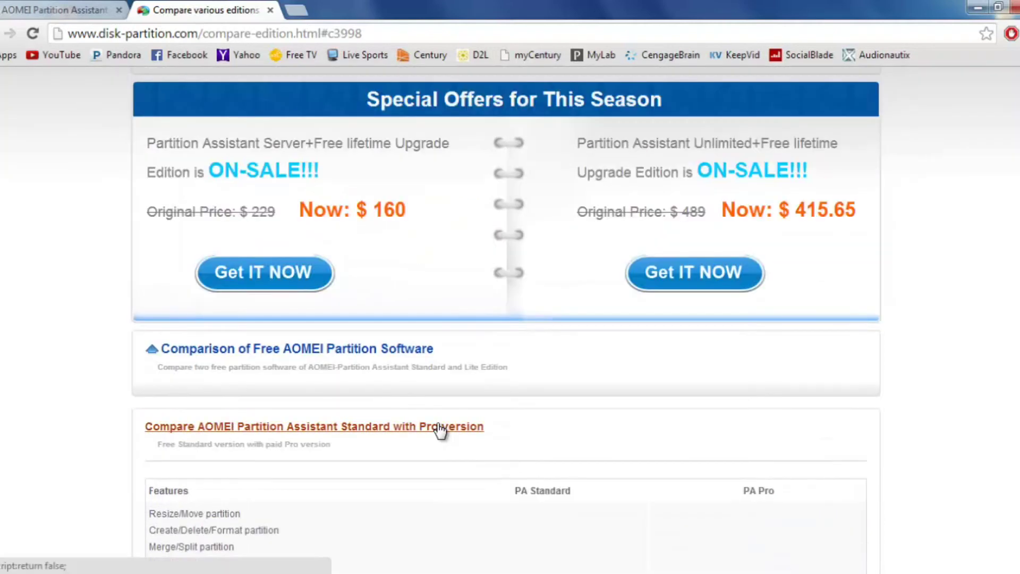
scroll(439, 429, up, 2)
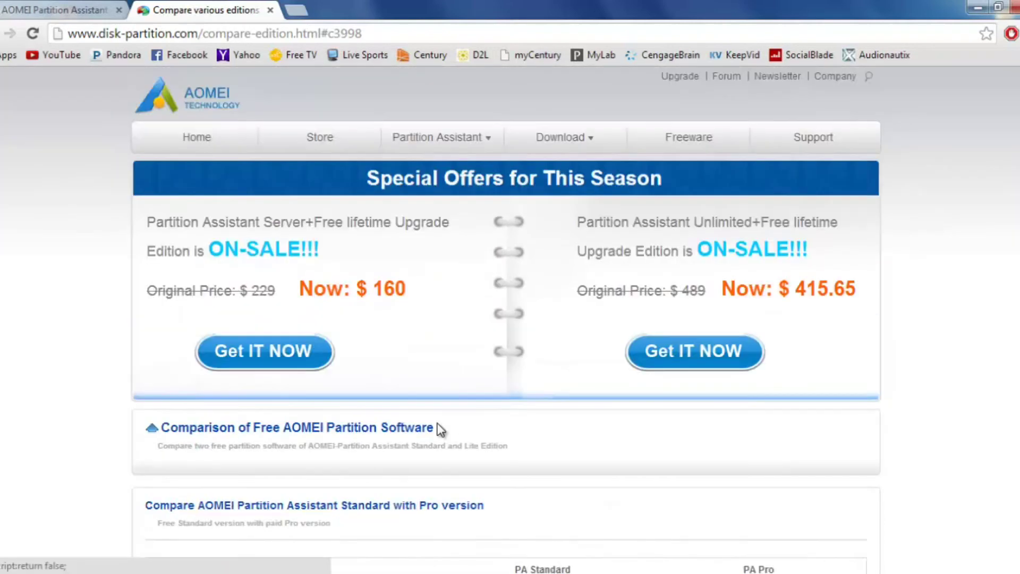
click(224, 146)
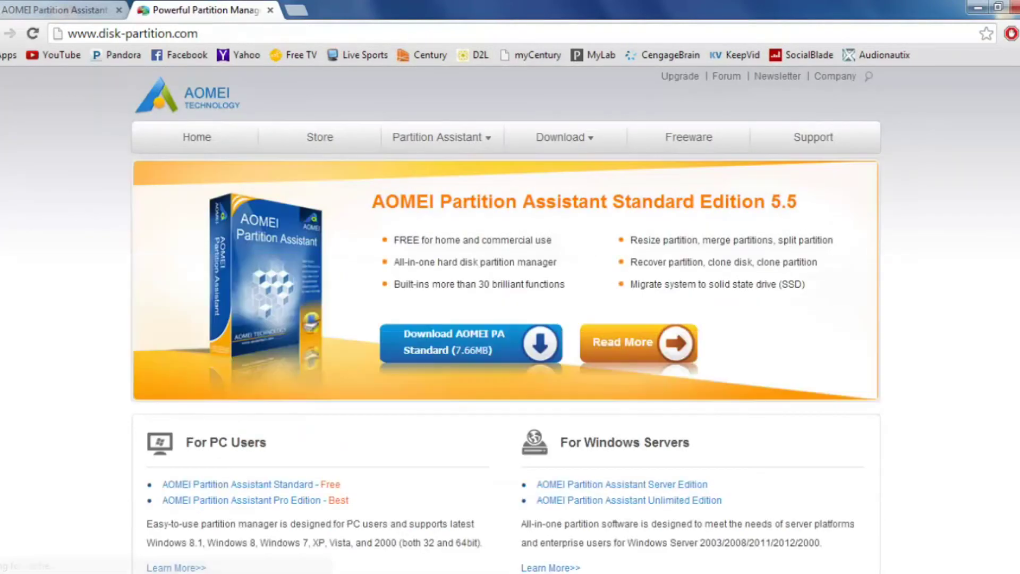